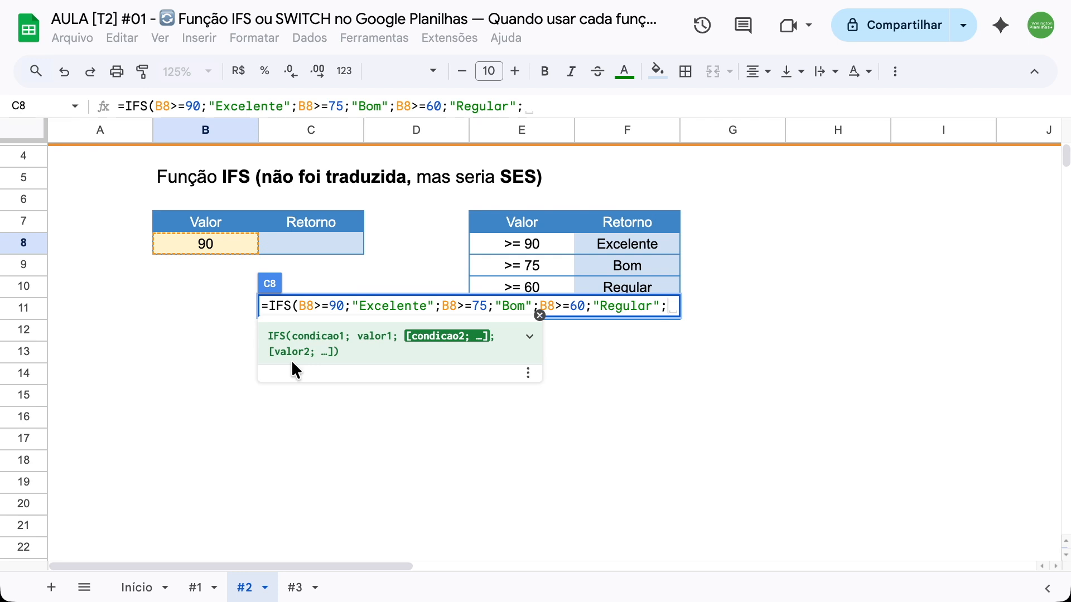
- Complete the IFS formula in C8 with the condition B8<60 returning "Fraco" and enter it
{"action": "left_click", "coordinate": [224, 245]}
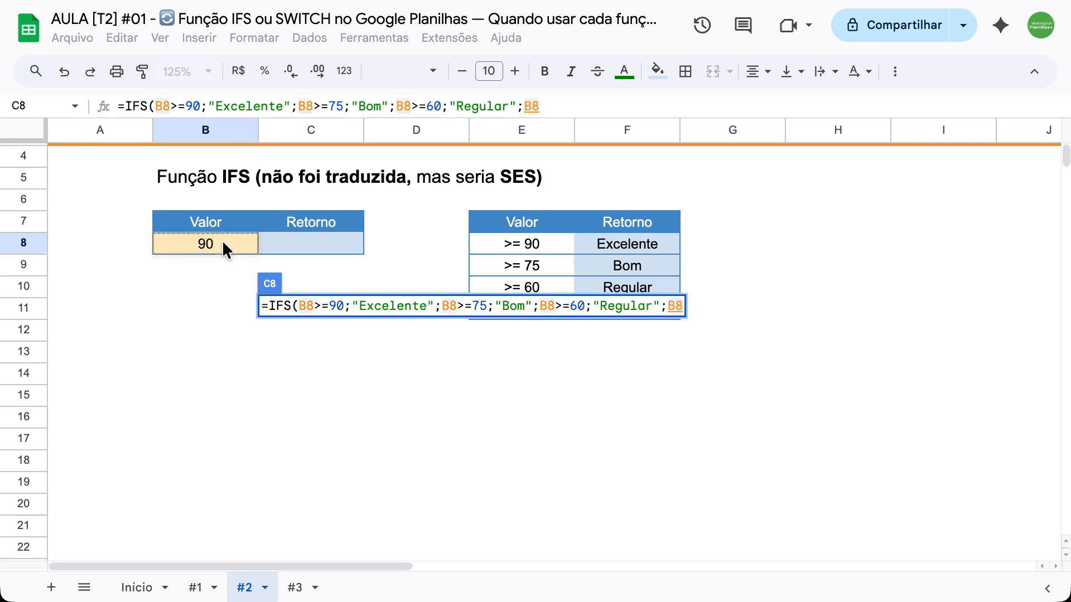
{"action": "type", "text": "<"}
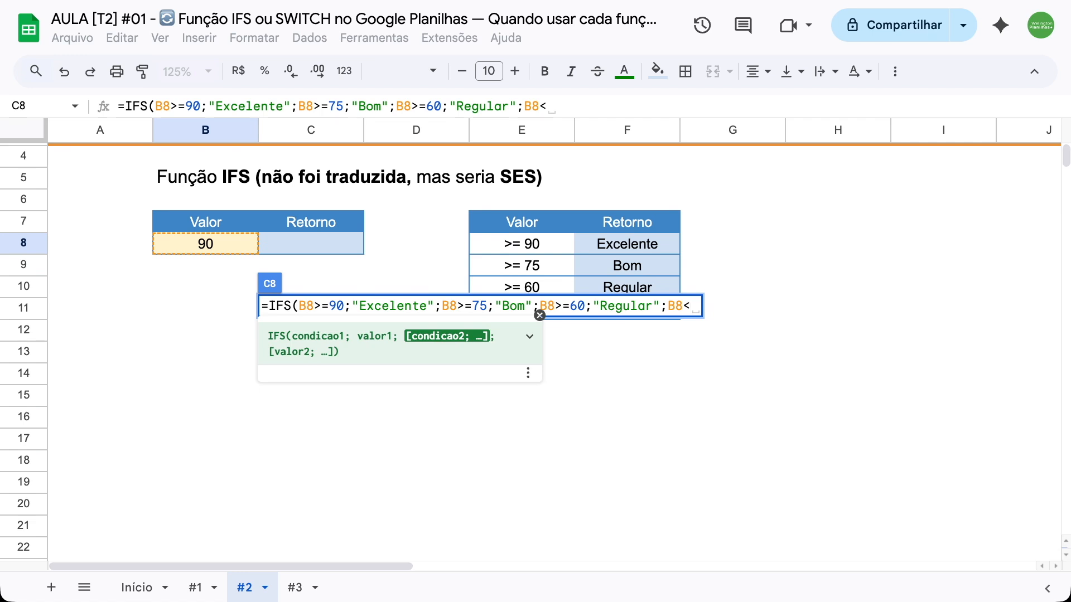
{"action": "type", "text": "60"}
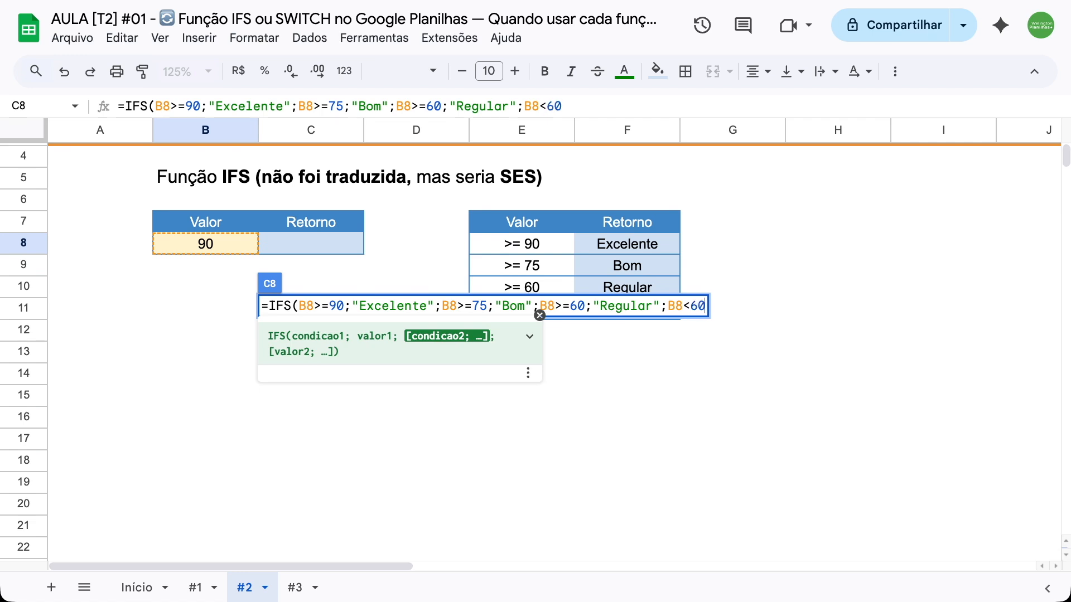
{"action": "type", "text": ";"}
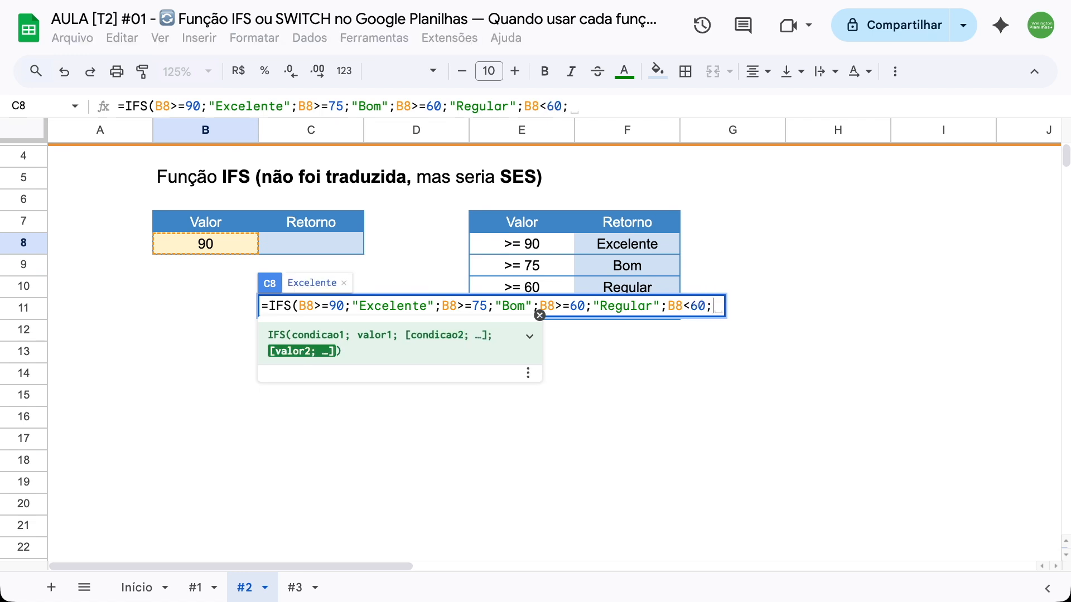
{"action": "type", "text": "\"Fraco\""}
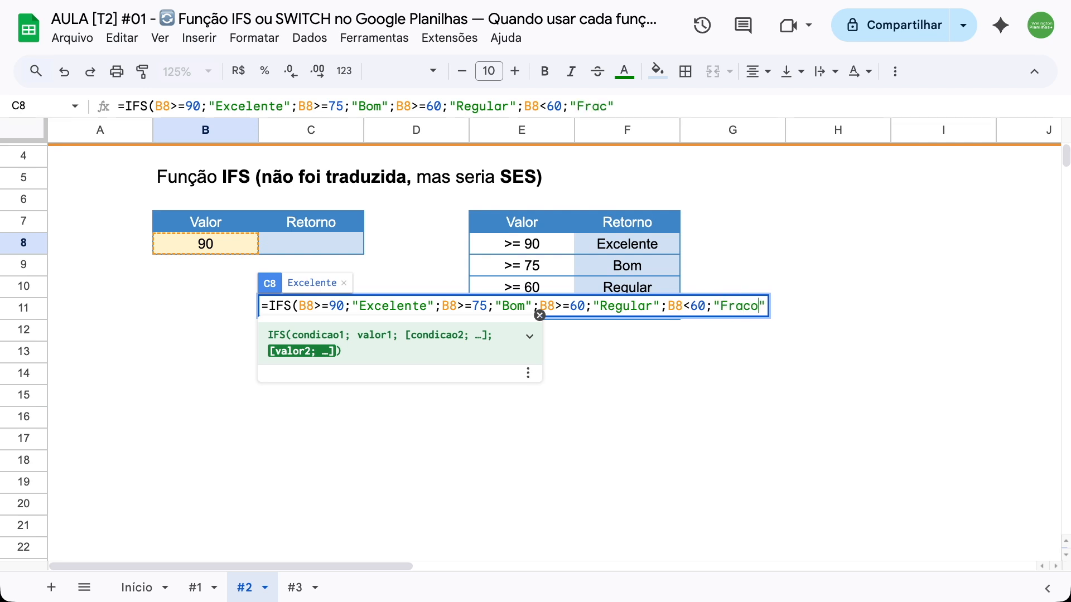
{"action": "type", "text": ")"}
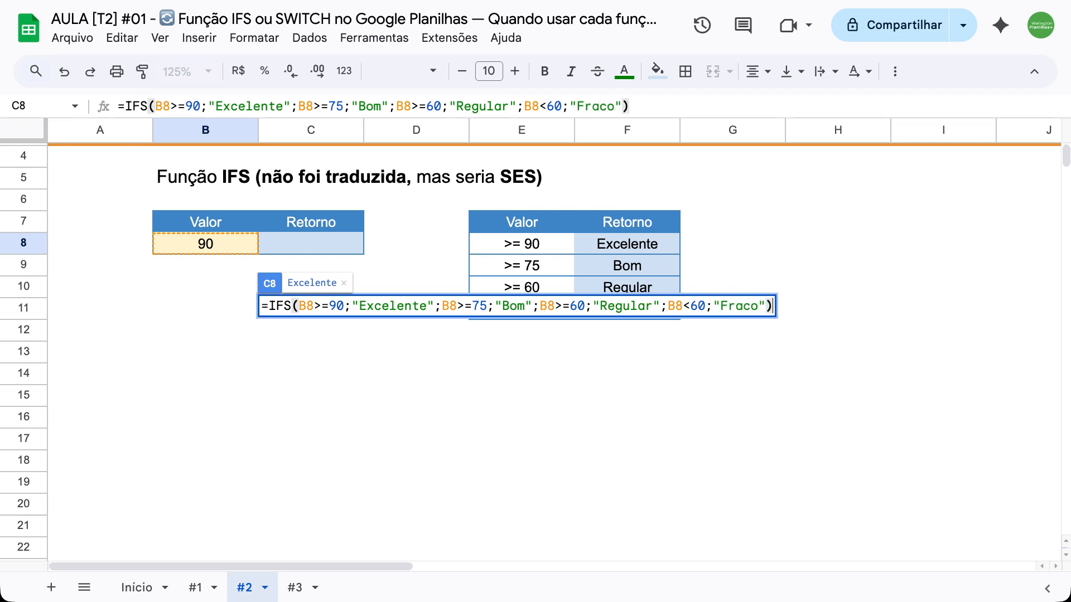
{"action": "key", "text": "Return"}
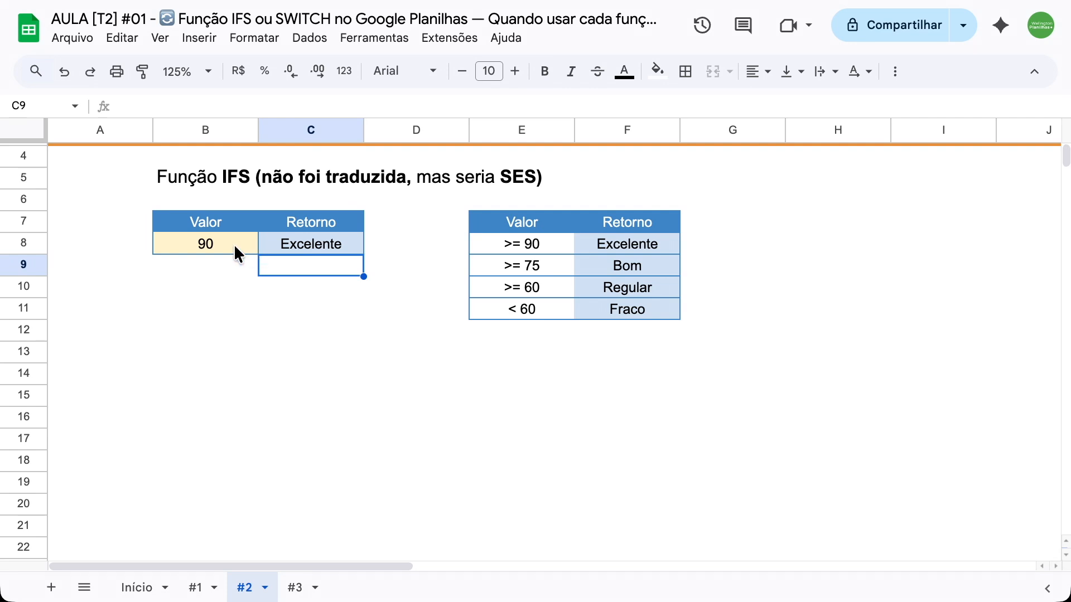
- Test the IFS formula by setting the value in B8 to 75, followed by 76
{"action": "left_click", "coordinate": [216, 245]}
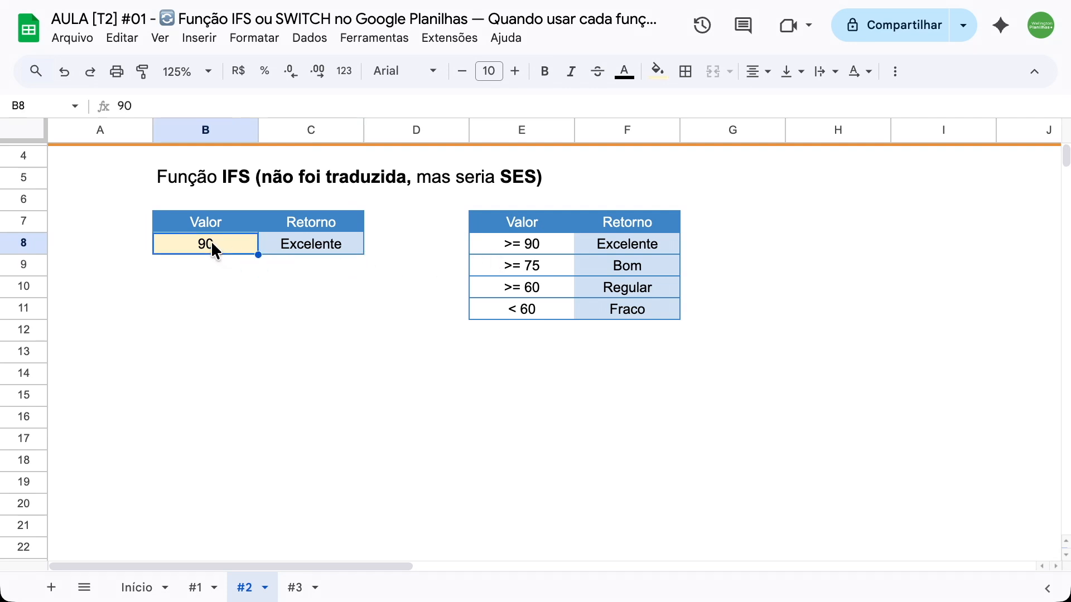
{"action": "type", "text": "75"}
{"action": "key", "text": "Return"}
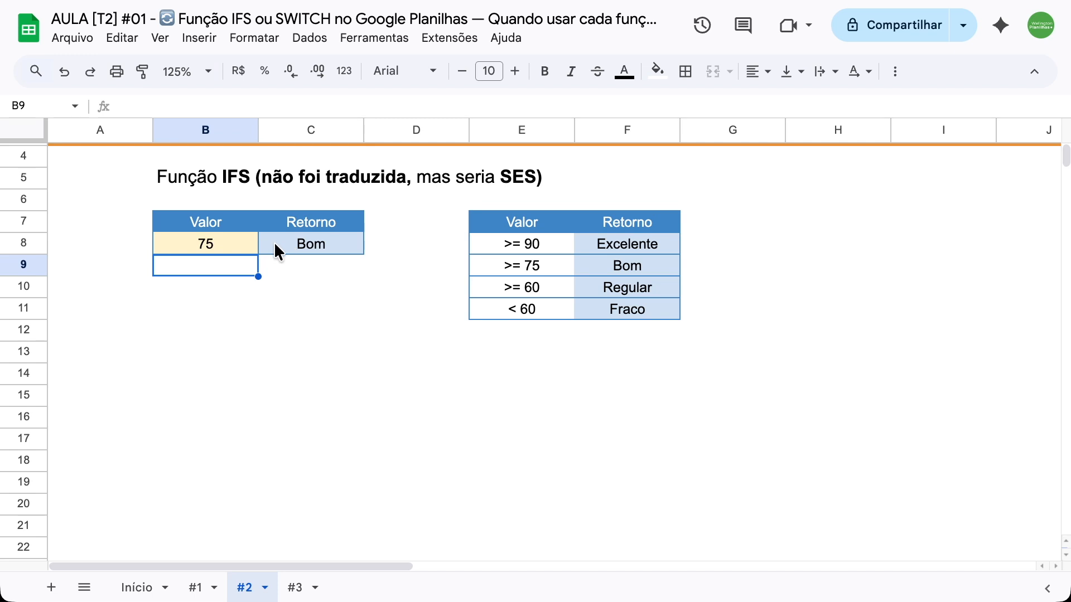
{"action": "double_click", "coordinate": [224, 240]}
{"action": "key", "text": "BackSpace"}
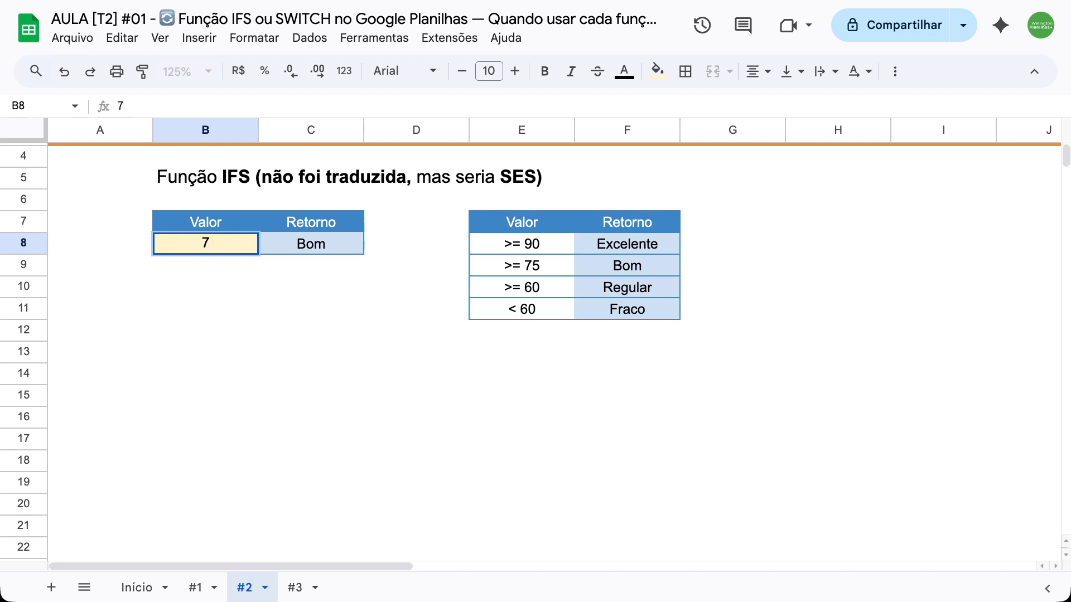
{"action": "type", "text": "6"}
{"action": "key", "text": "Return"}
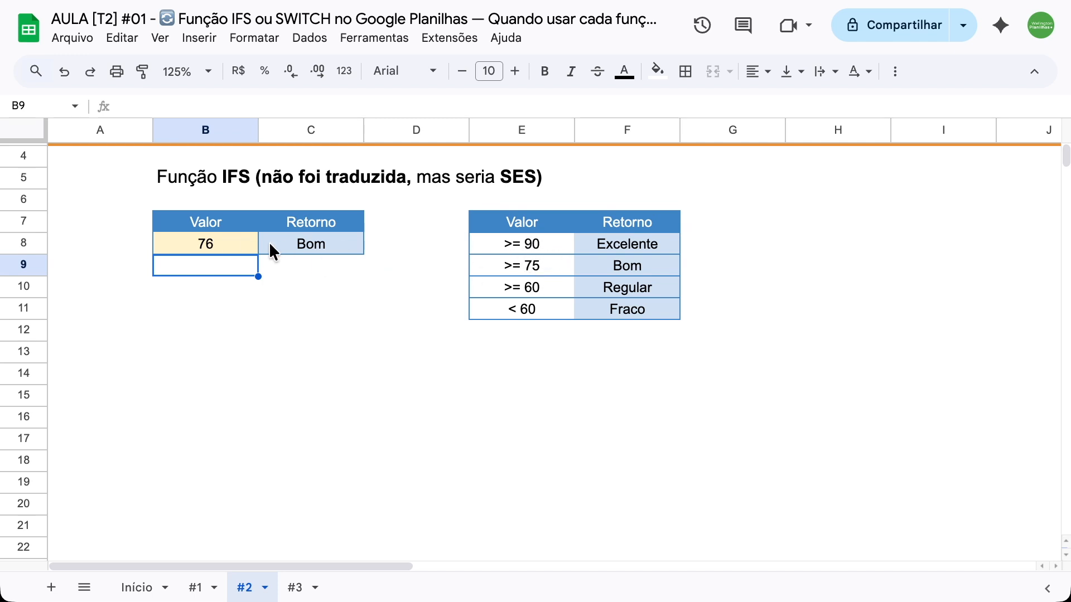
- Set the value in B8 to 91
{"action": "left_click", "coordinate": [213, 240]}
{"action": "double_click", "coordinate": [252, 244]}
{"action": "key", "text": "super+a"}
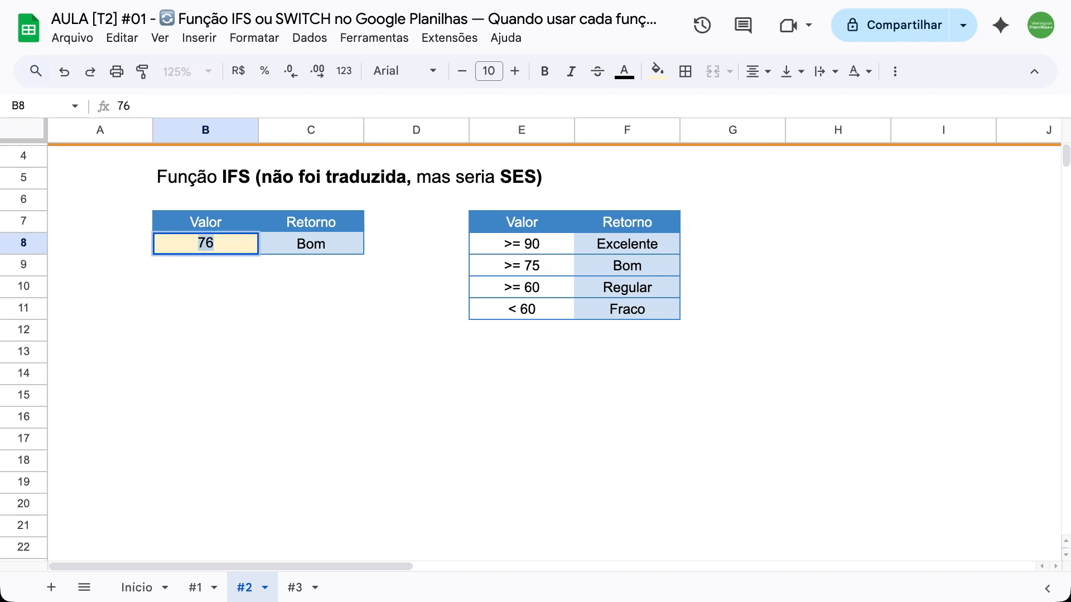
{"action": "type", "text": "91"}
{"action": "key", "text": "Return"}
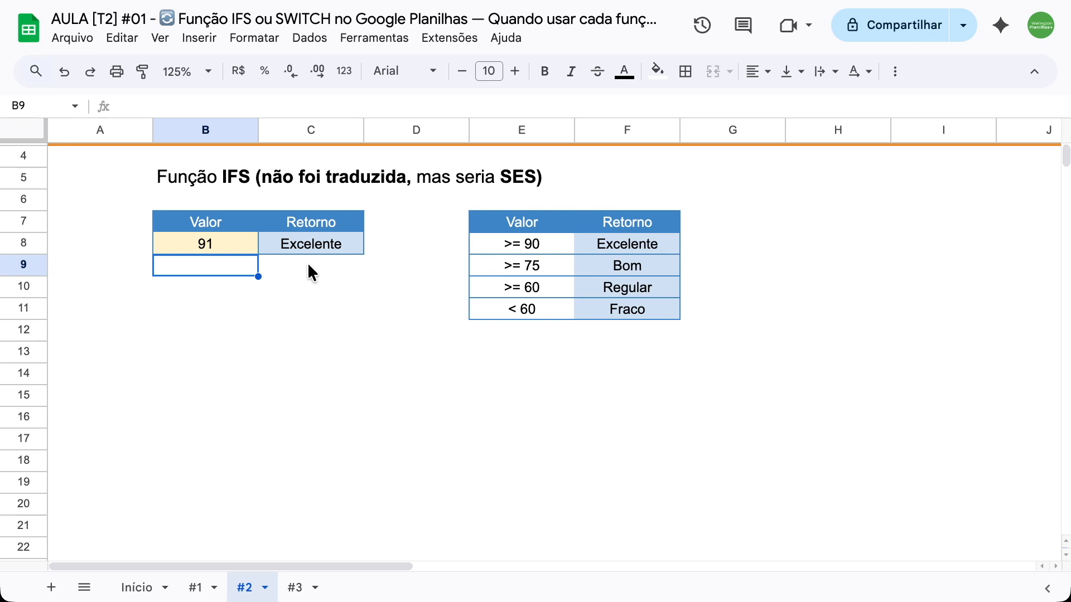
- Reorder the IFS formula in C8 so that B8>=75;"Bom" comes before B8>=90;"Excelente"
{"action": "double_click", "coordinate": [309, 240]}
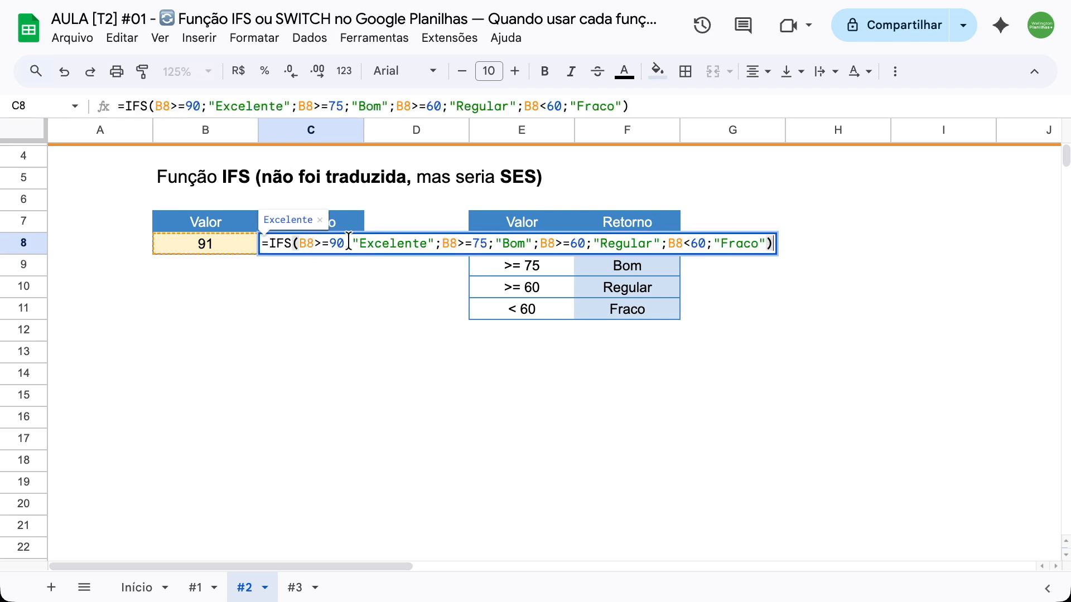
{"action": "double_click", "coordinate": [308, 244]}
{"action": "left_click_drag", "start_coordinate": [308, 244], "coordinate": [342, 244]}
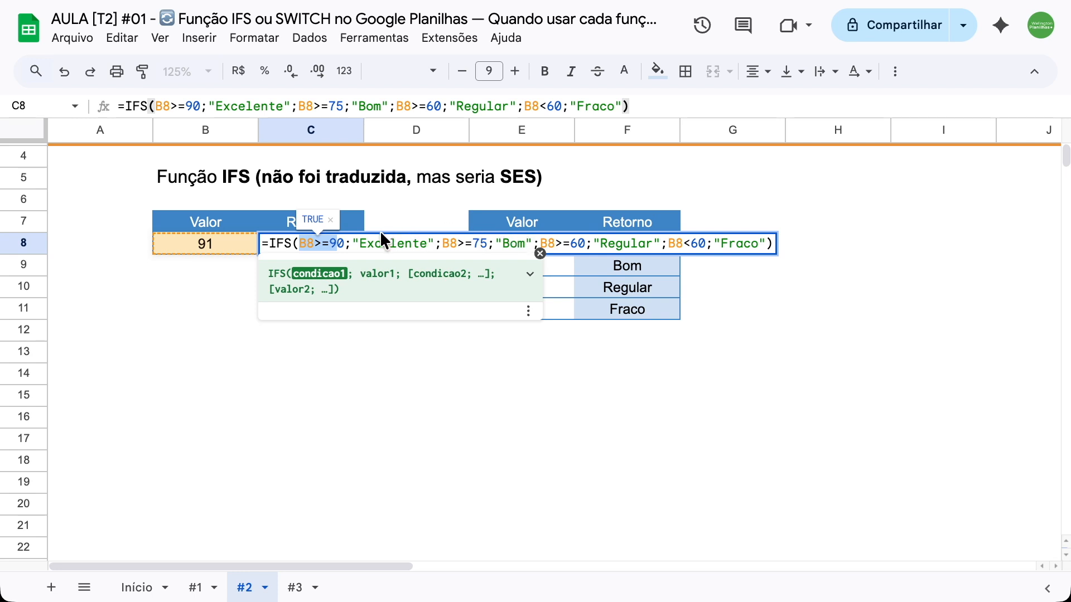
{"action": "left_click", "coordinate": [312, 243]}
{"action": "left_click_drag", "start_coordinate": [298, 243], "coordinate": [440, 244]}
{"action": "key", "text": "BackSpace"}
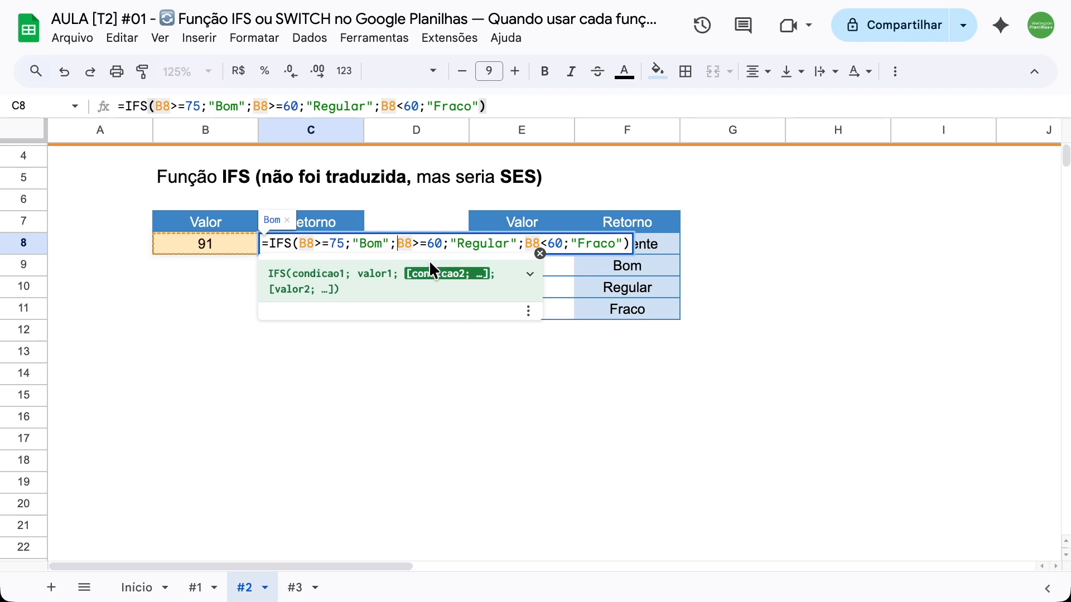
{"action": "type", "text": "B8>=90;\"Excelente\";"}
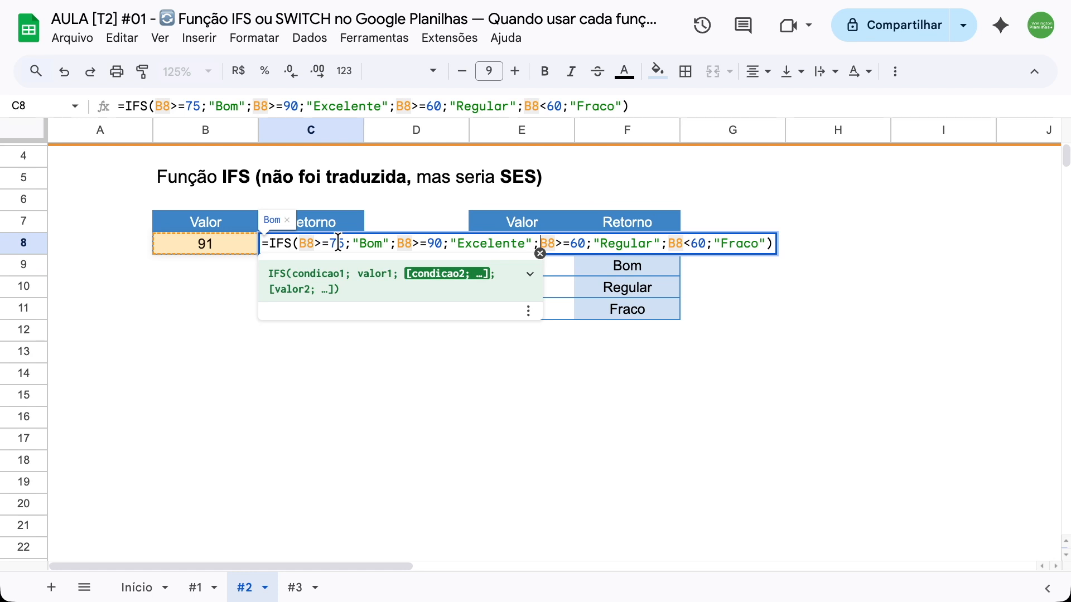
{"action": "key", "text": "Return"}
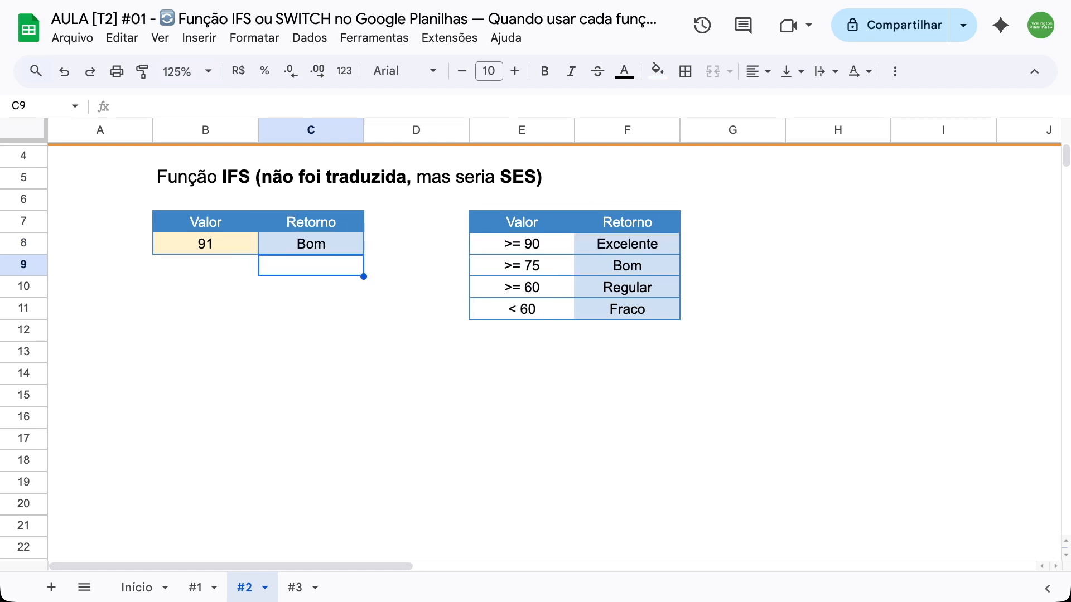
- Move the B8>=75;"Bom" pair in the C8 formula back to just after B8>=90;"Excelente"
{"action": "double_click", "coordinate": [327, 244]}
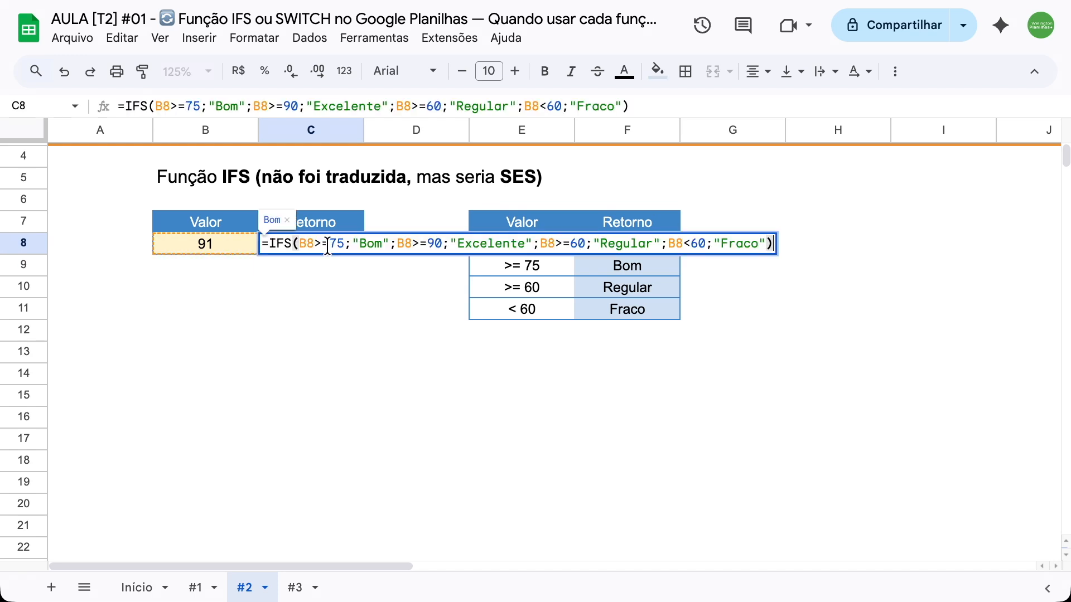
{"action": "left_click", "coordinate": [395, 245]}
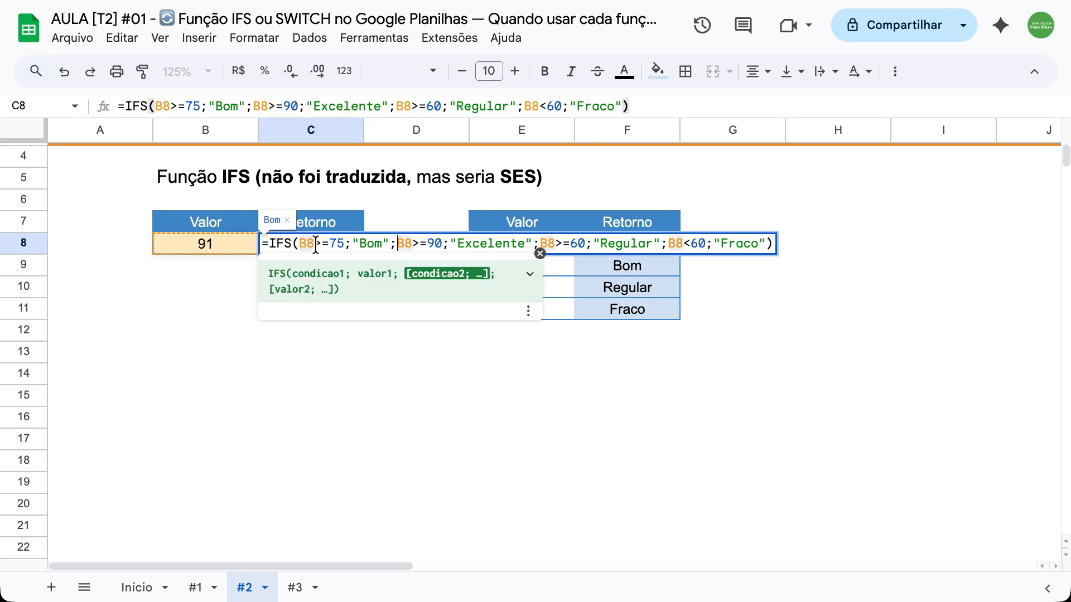
{"action": "left_click", "coordinate": [297, 244], "text": "shift"}
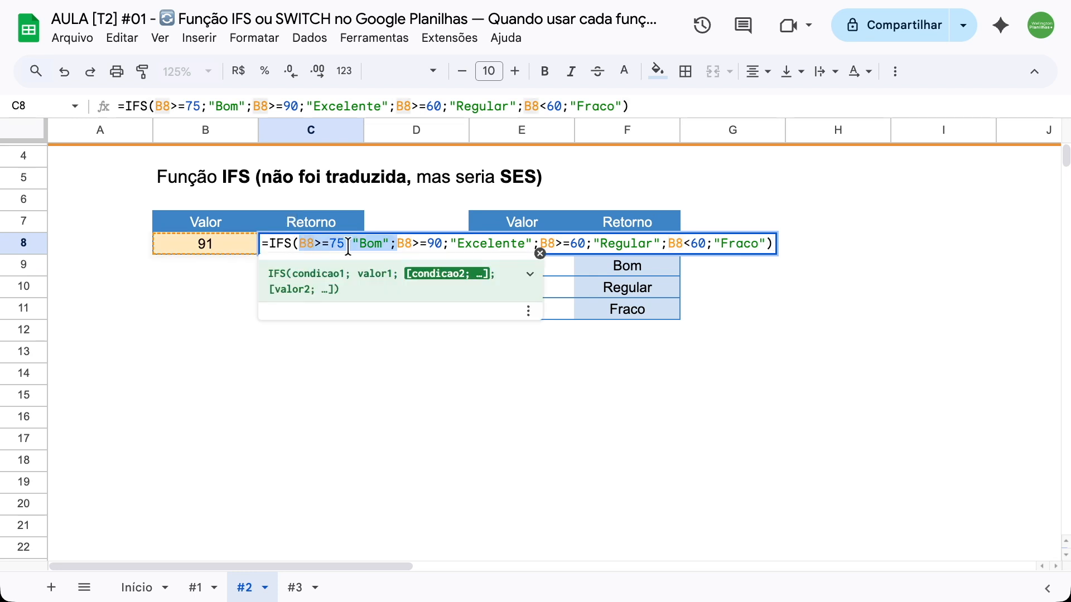
{"action": "key", "text": "BackSpace"}
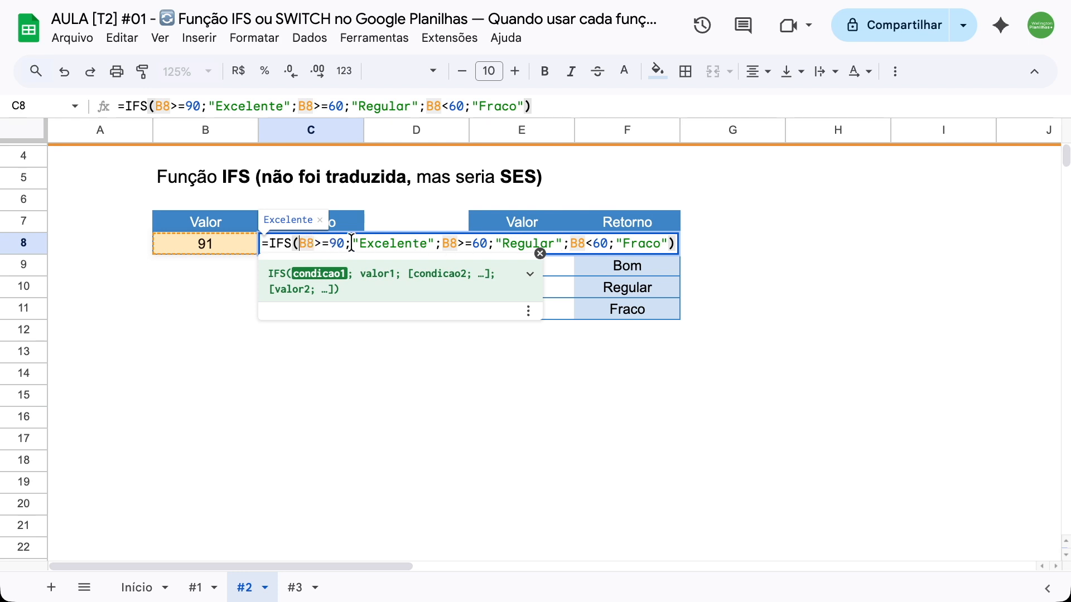
{"action": "left_click", "coordinate": [441, 244]}
{"action": "type", "text": "B8>=75;\"Bom\";"}
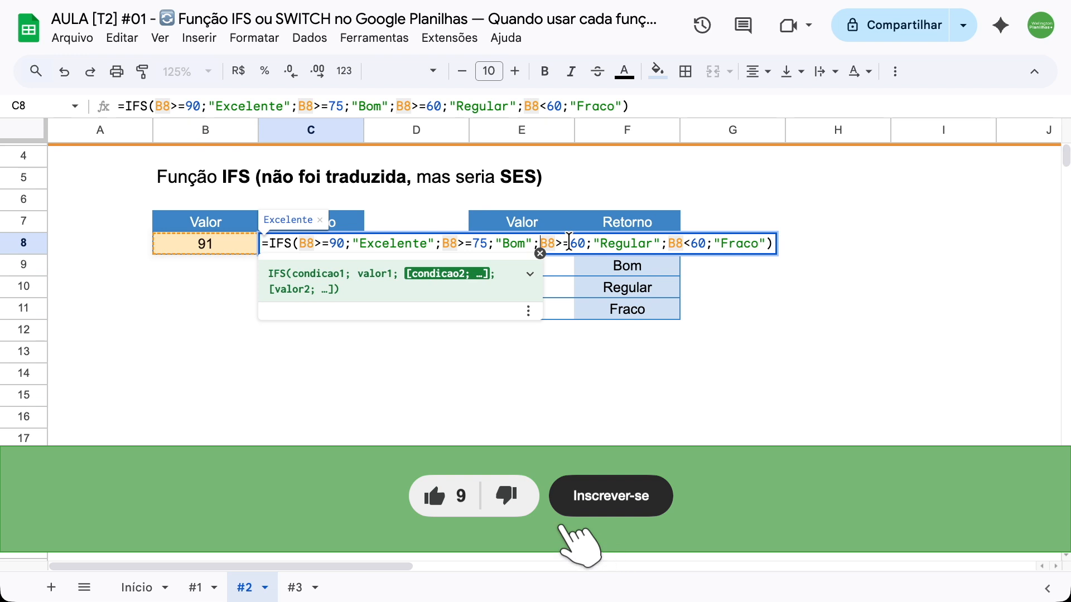
{"action": "key", "text": "End"}
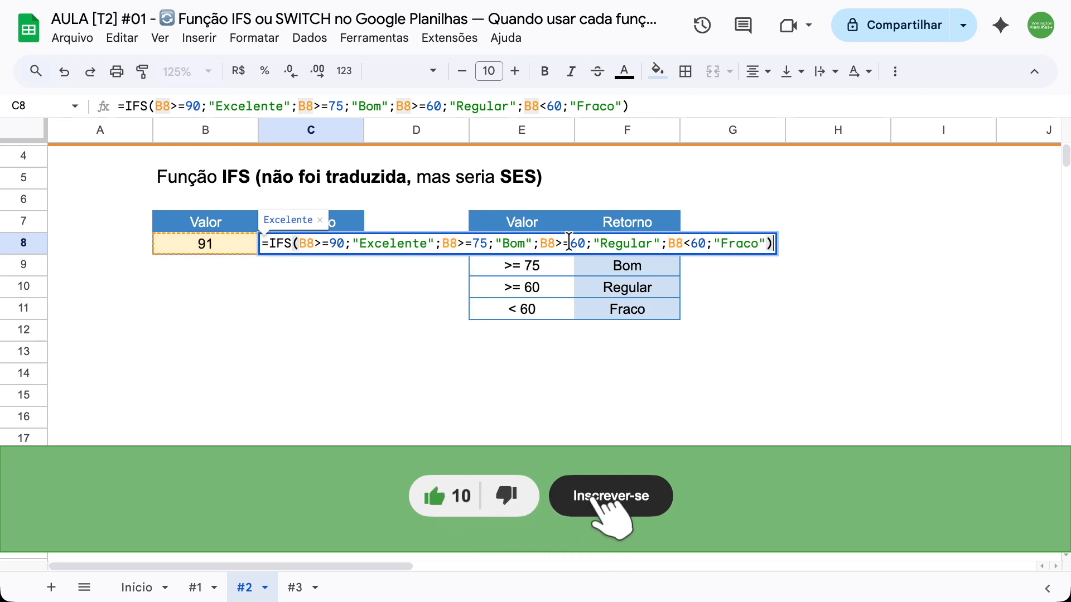
{"action": "key", "text": "Return"}
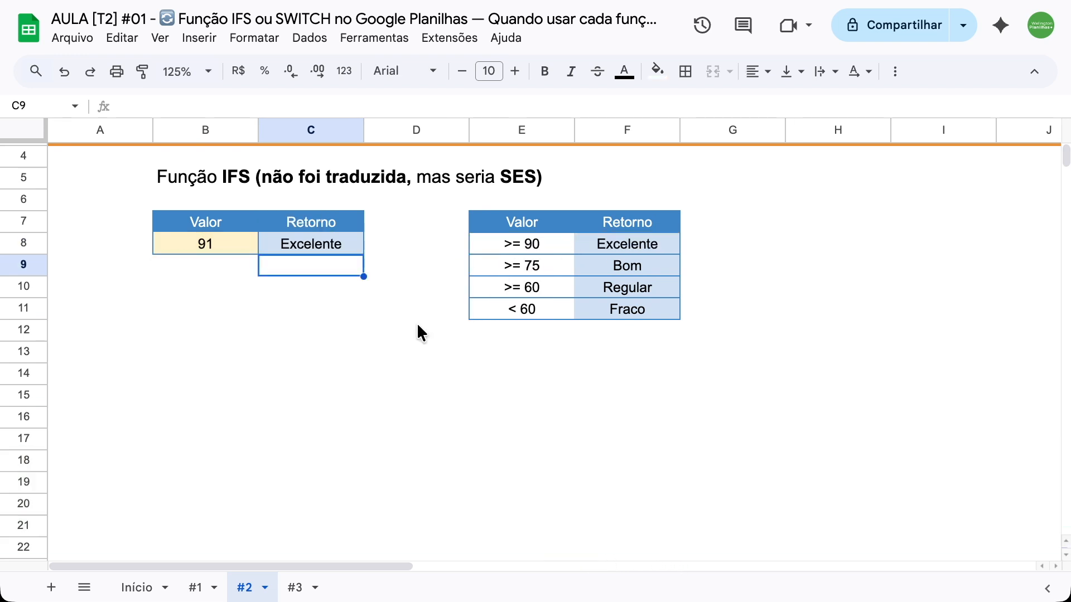
- Switch to sheet #1 and examine the arguments of the SWITCH formula in C8 without changing it
{"action": "left_click", "coordinate": [193, 588]}
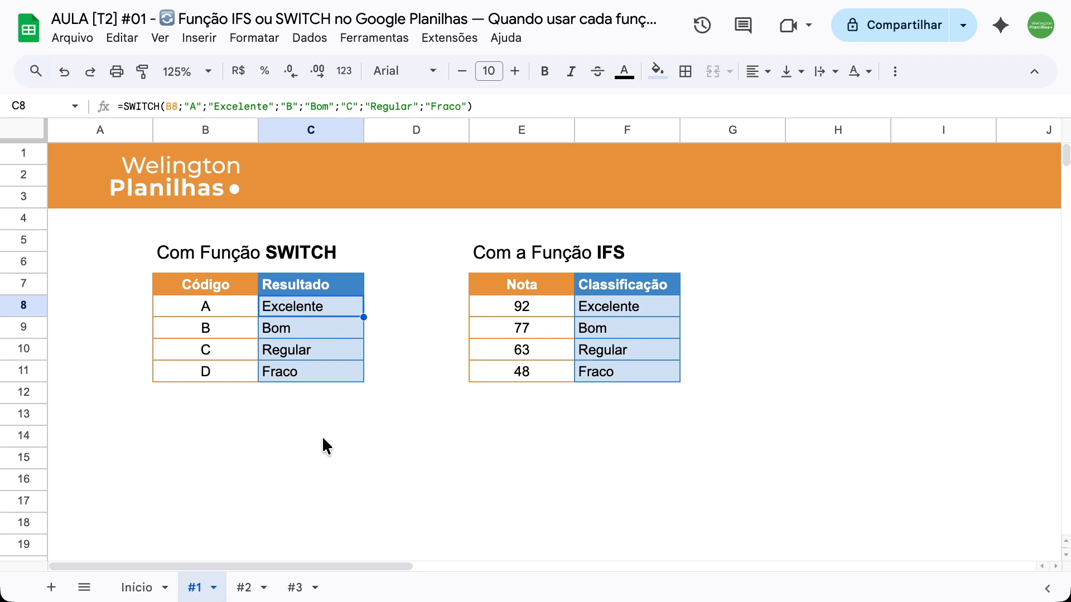
{"action": "double_click", "coordinate": [306, 308]}
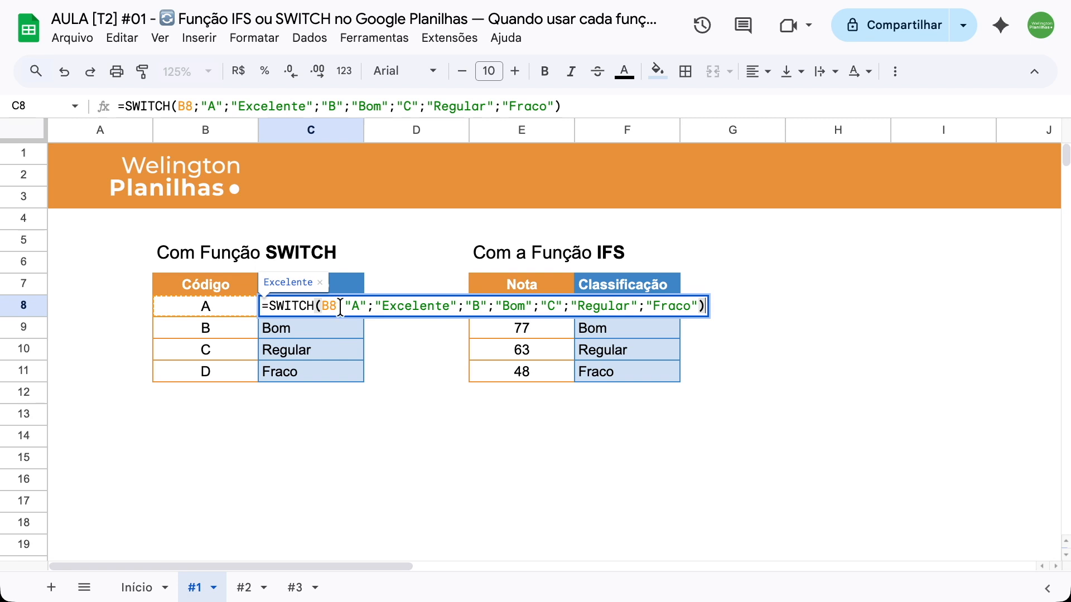
{"action": "double_click", "coordinate": [328, 307]}
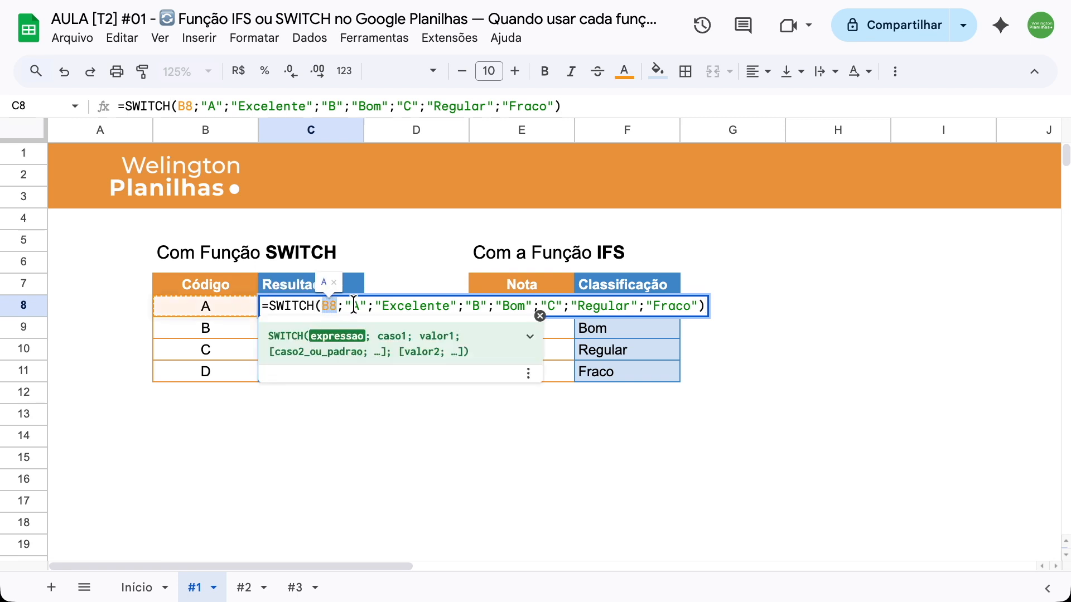
{"action": "left_click", "coordinate": [353, 306]}
{"action": "left_click", "coordinate": [477, 306]}
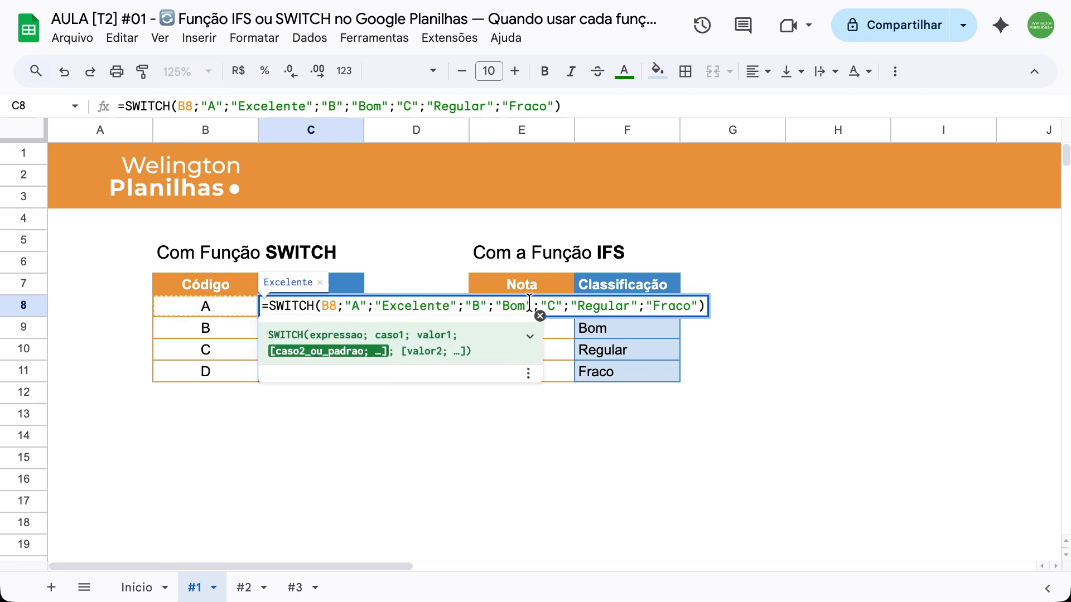
{"action": "left_click", "coordinate": [587, 304]}
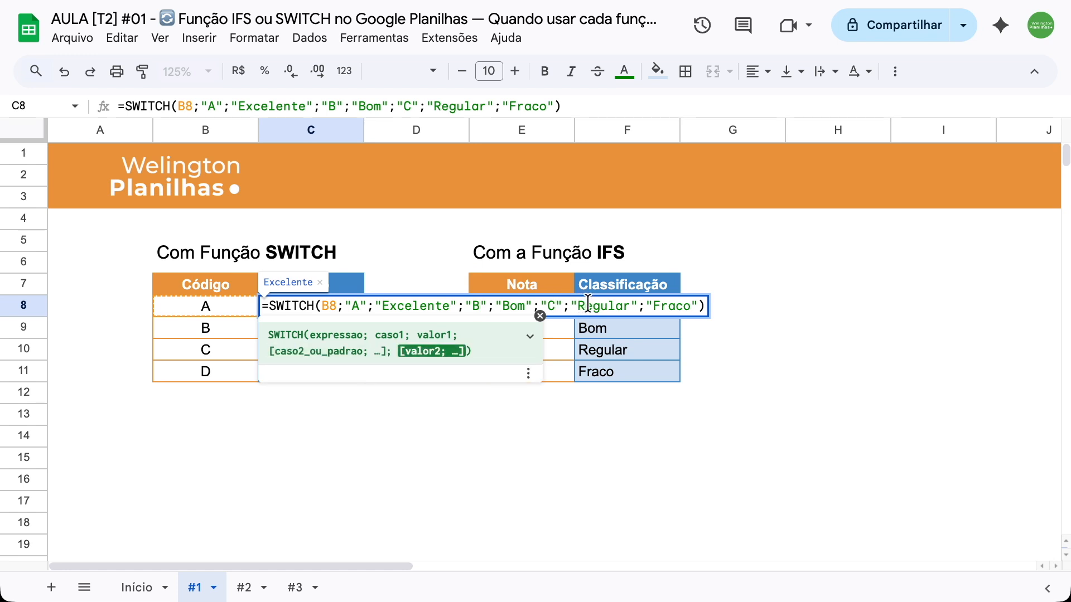
{"action": "key", "text": "Escape"}
- Examine the IFS formula in F8 and its >= comparison operator in the first condition
{"action": "left_click", "coordinate": [603, 311]}
{"action": "double_click", "coordinate": [602, 310]}
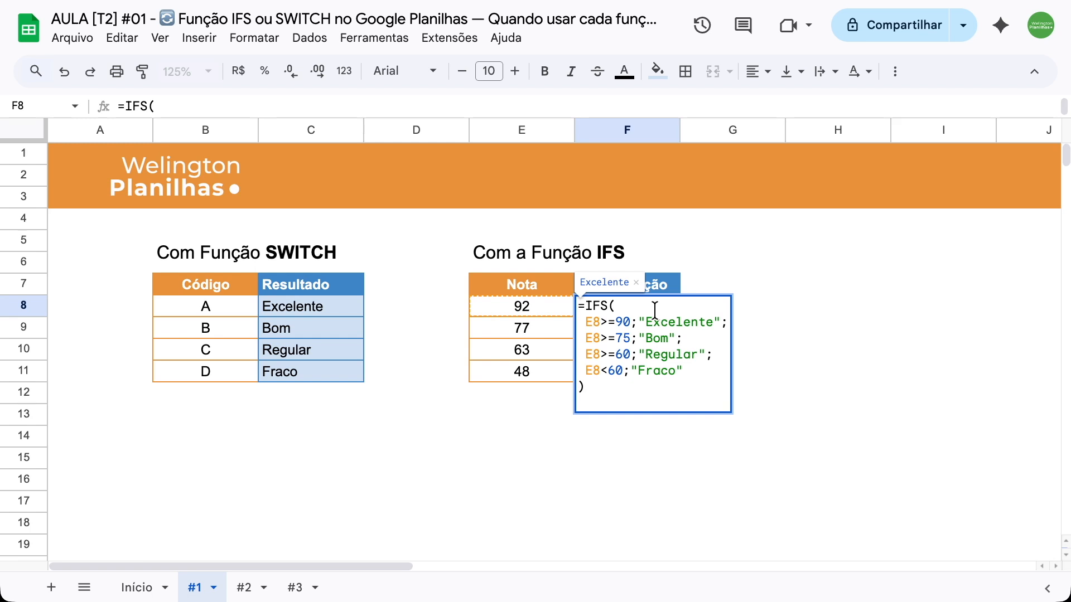
{"action": "left_click", "coordinate": [592, 318]}
{"action": "left_click_drag", "start_coordinate": [600, 321], "coordinate": [616, 321]}
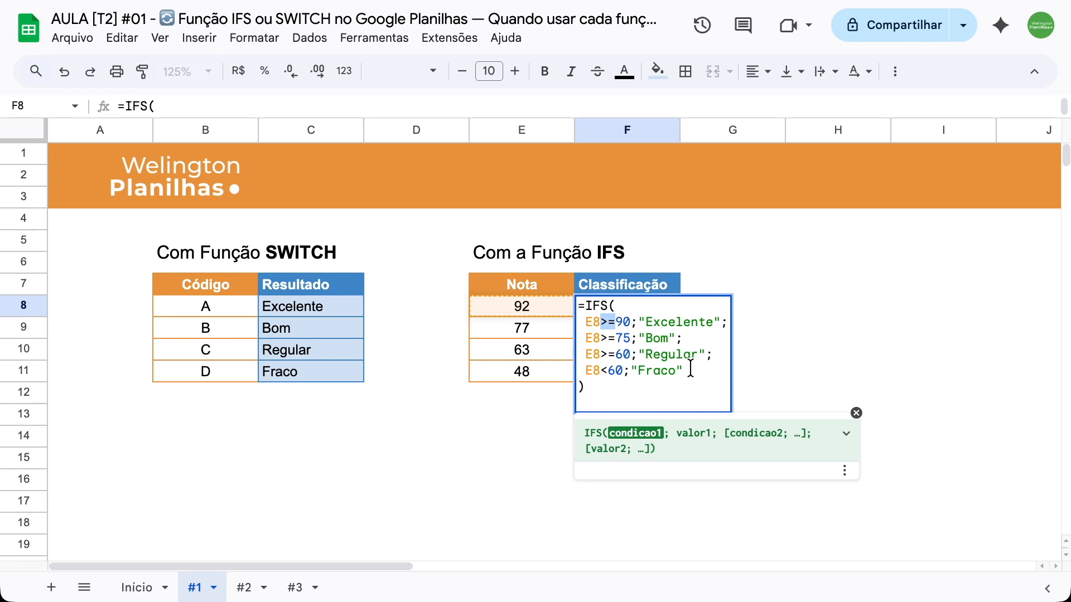
{"action": "key", "text": "Return"}
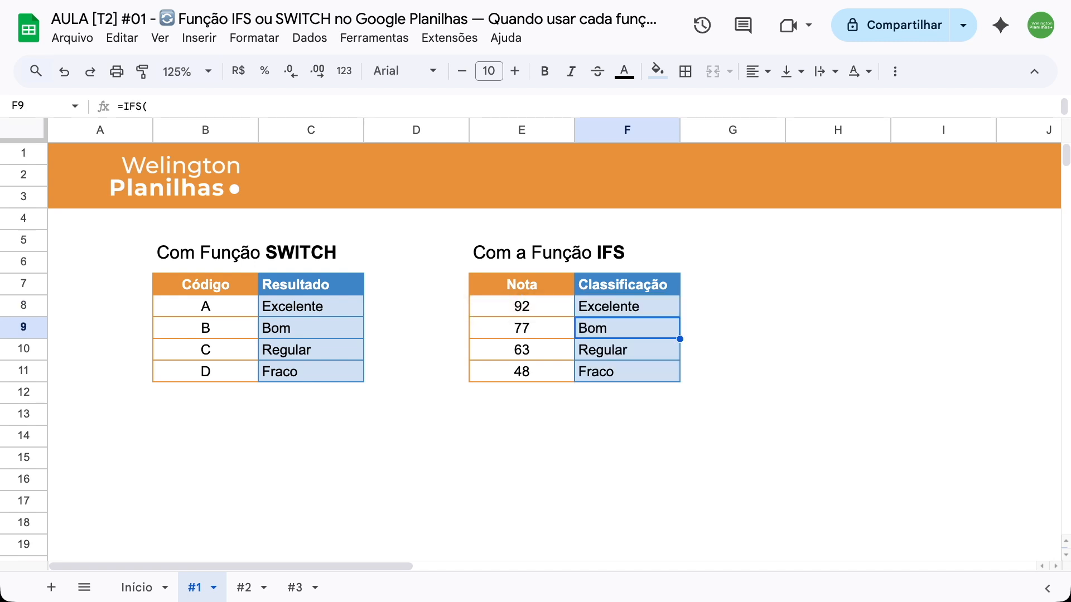
- On sheet #3, tick the SWITCH heading checkbox in B8 and the four checkboxes in B10:B13 below it
{"action": "left_click", "coordinate": [296, 588]}
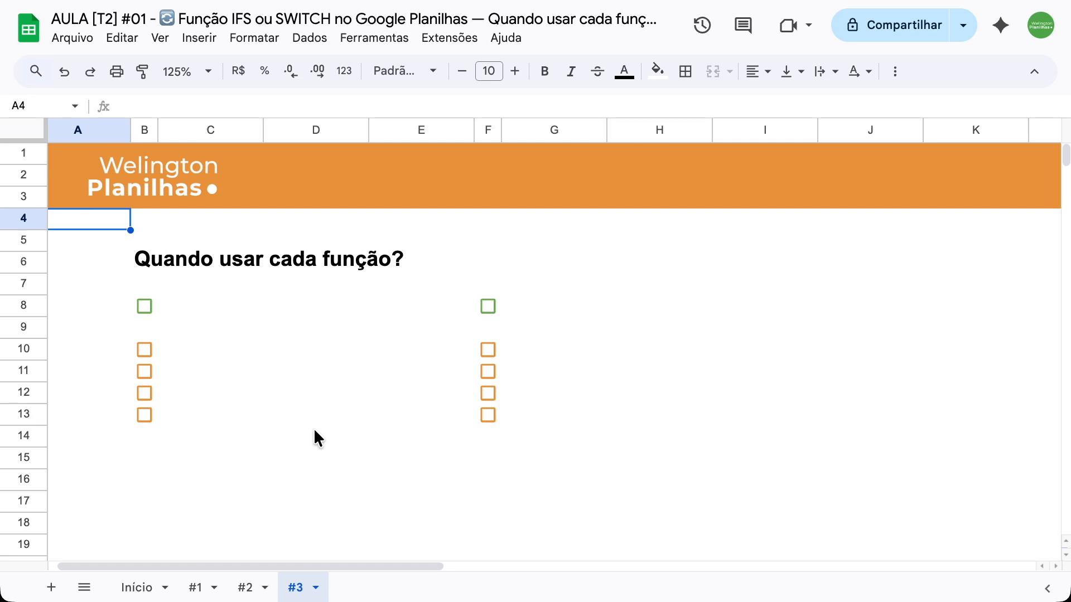
{"action": "left_click", "coordinate": [145, 308]}
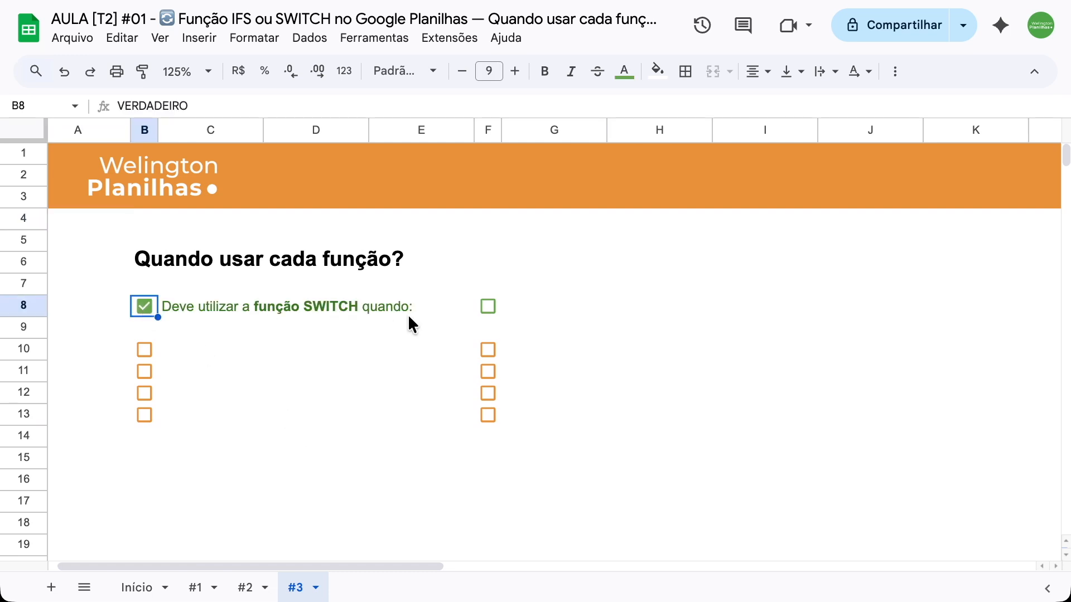
{"action": "left_click", "coordinate": [145, 350]}
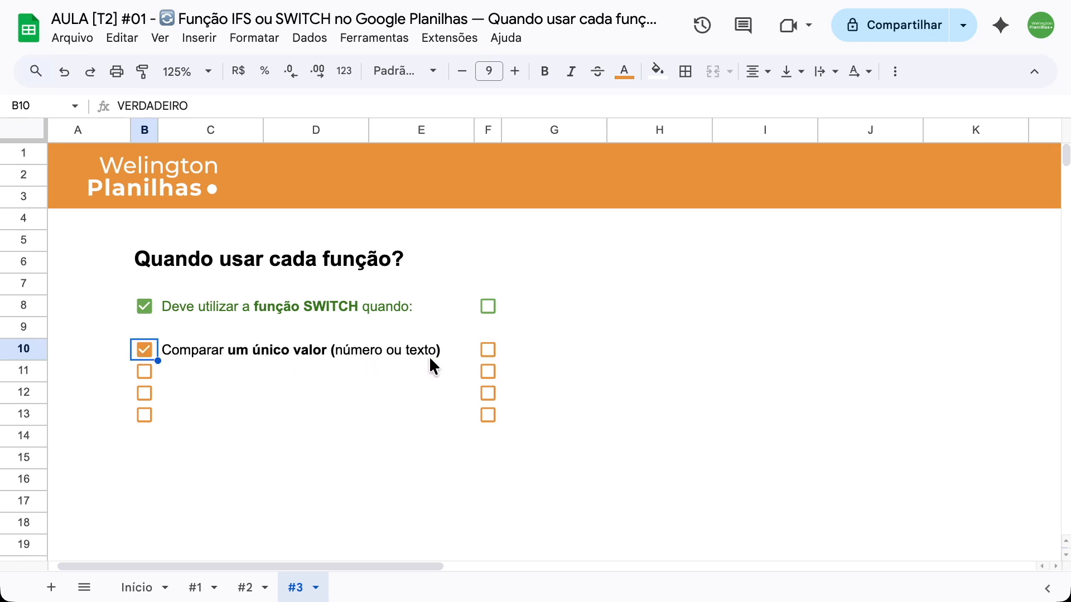
{"action": "left_click", "coordinate": [145, 372]}
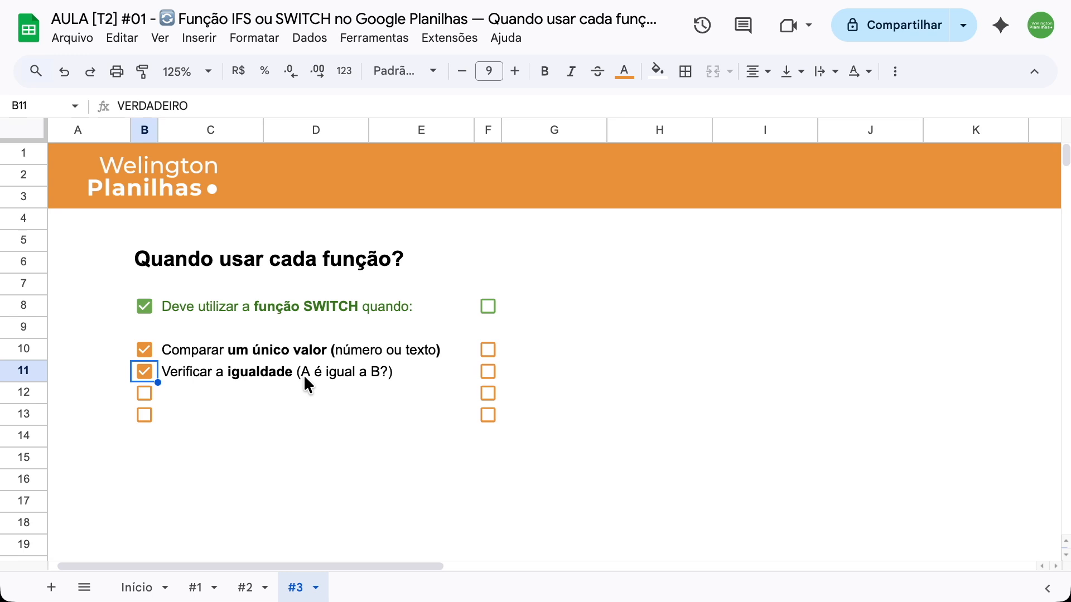
{"action": "left_click", "coordinate": [145, 391]}
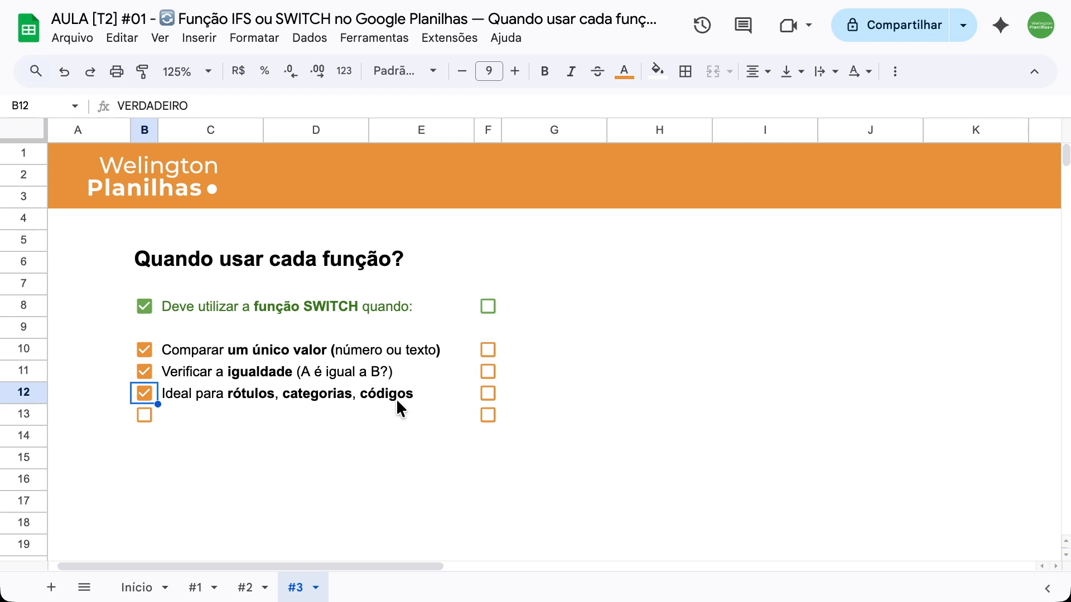
{"action": "left_click", "coordinate": [144, 415]}
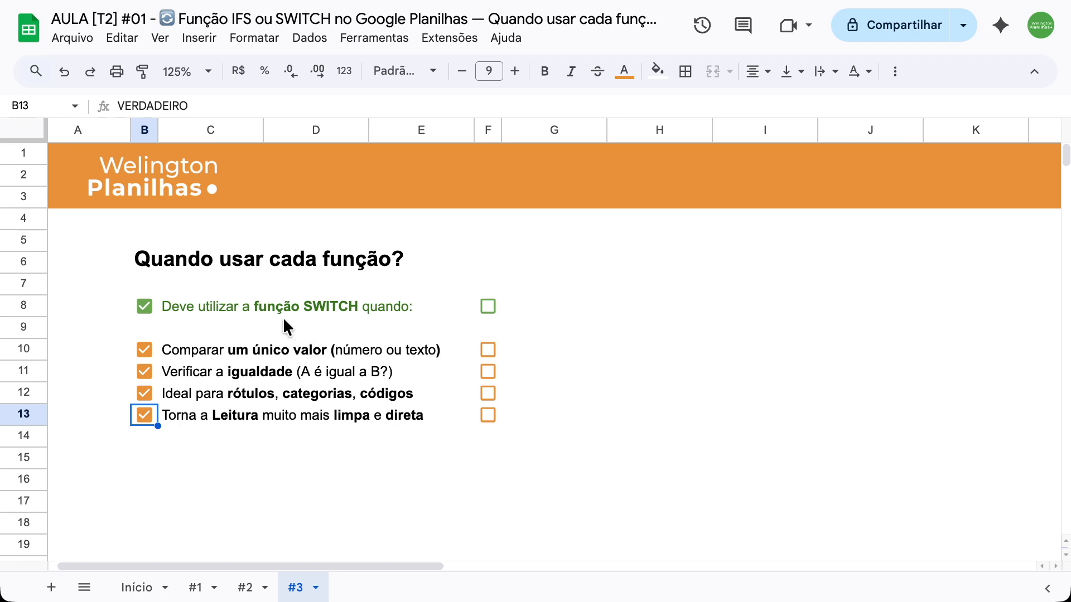
- Tick the IFS heading checkbox in F8 and the four checkboxes in F10:F13 below it
{"action": "left_click", "coordinate": [488, 308]}
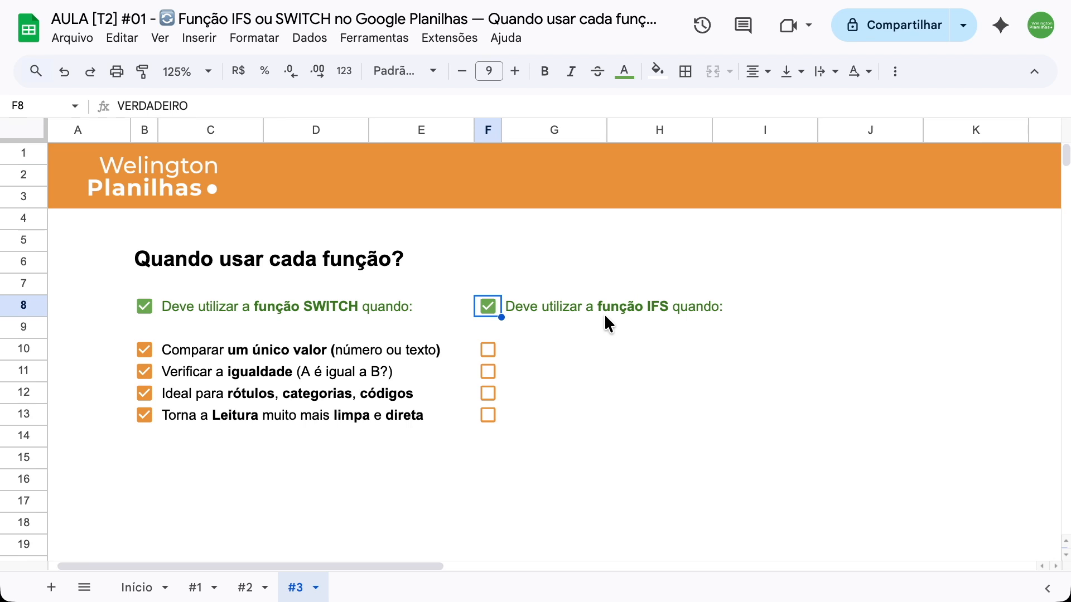
{"action": "left_click", "coordinate": [487, 350]}
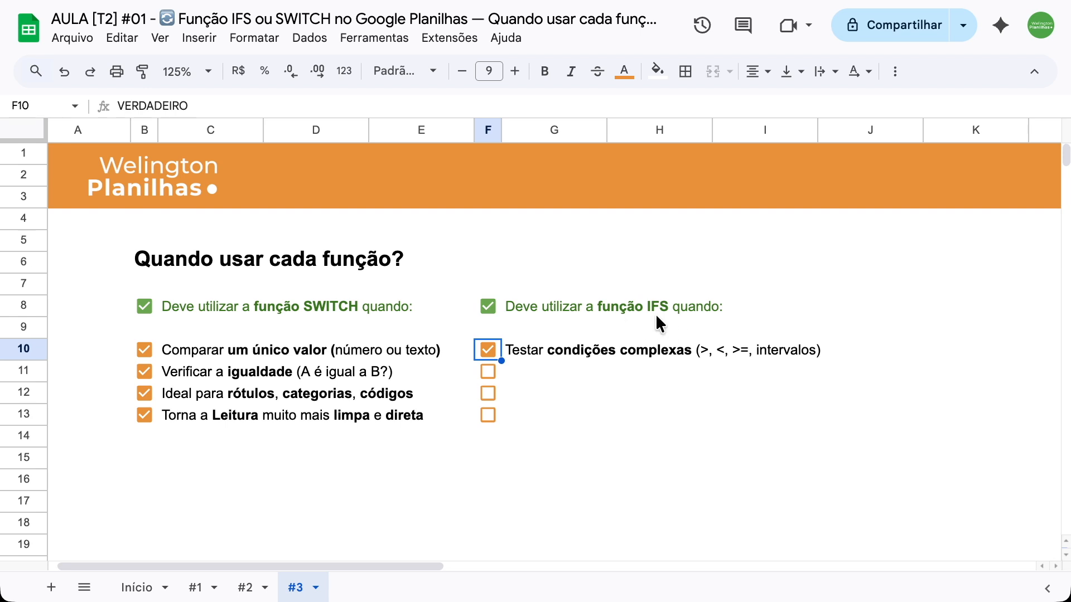
{"action": "left_click", "coordinate": [488, 371]}
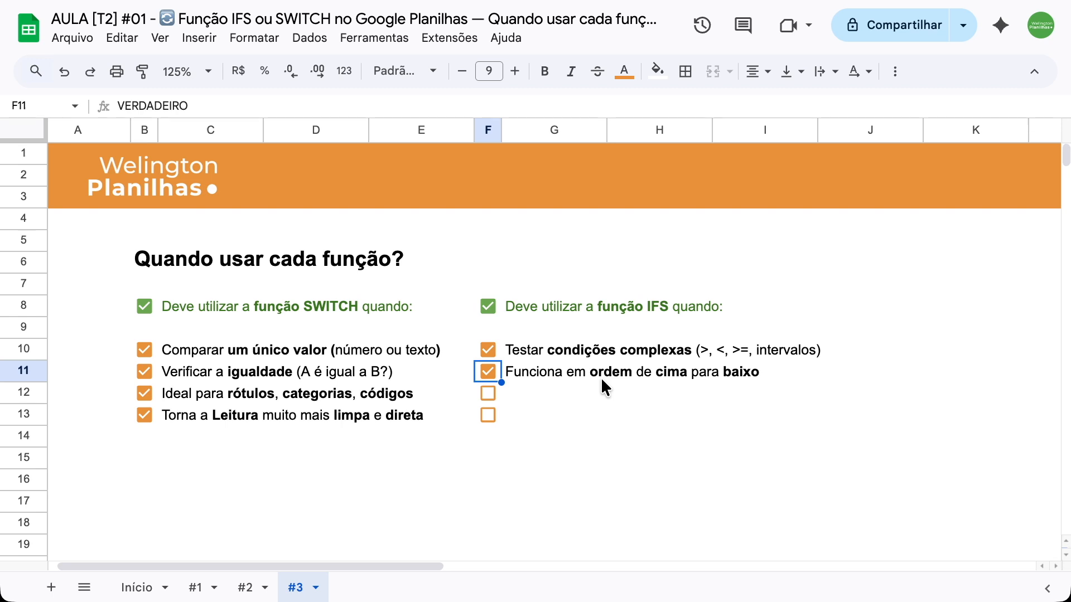
{"action": "left_click", "coordinate": [490, 393]}
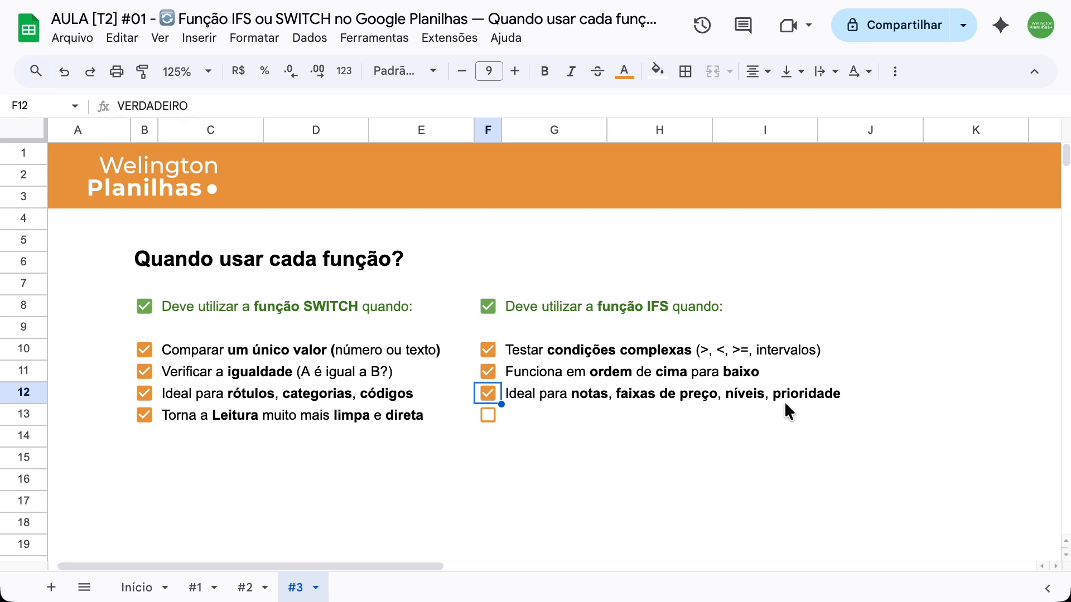
{"action": "left_click", "coordinate": [488, 415]}
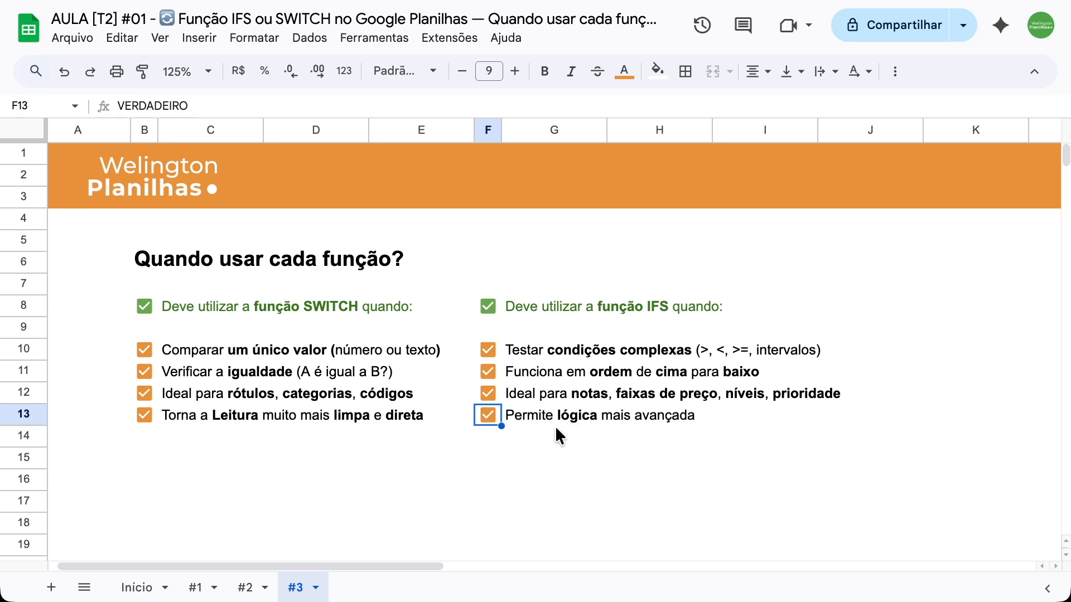